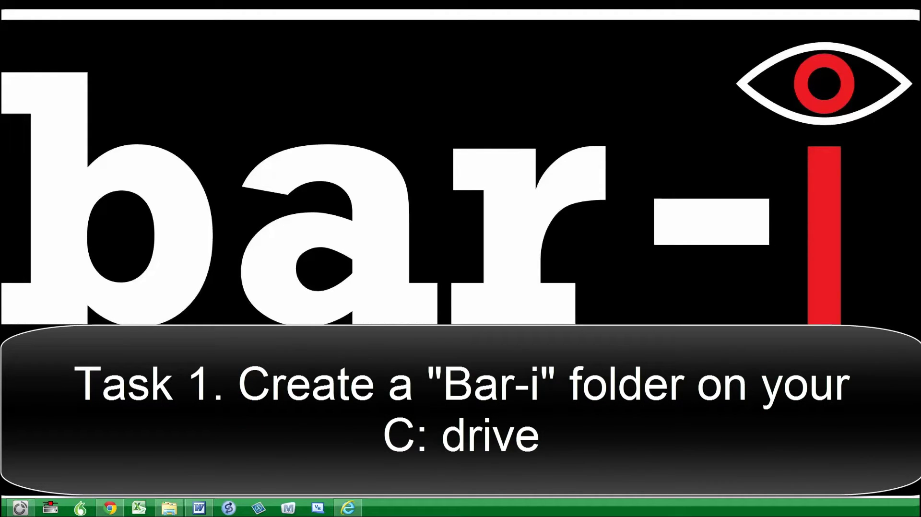
Step: Switch to File Explorer, open the Windows8_OS (C:) drive and select the Bar-i folder
{"action": "left_click", "coordinate": [170, 509]}
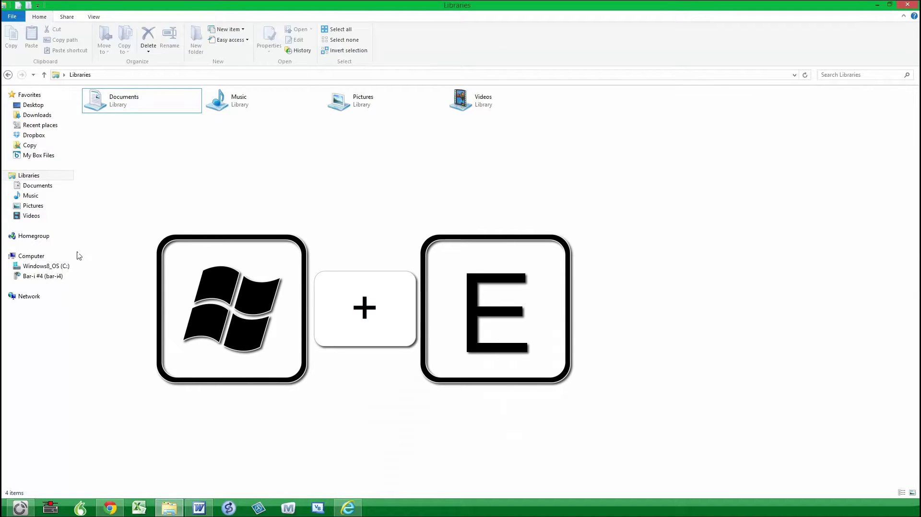
{"action": "left_click", "coordinate": [35, 258]}
{"action": "left_click", "coordinate": [38, 266]}
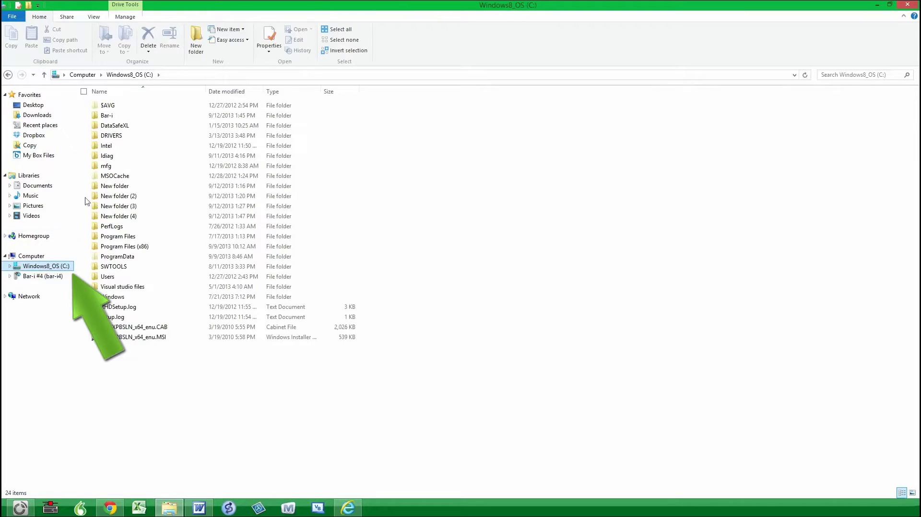
{"action": "left_click", "coordinate": [118, 116]}
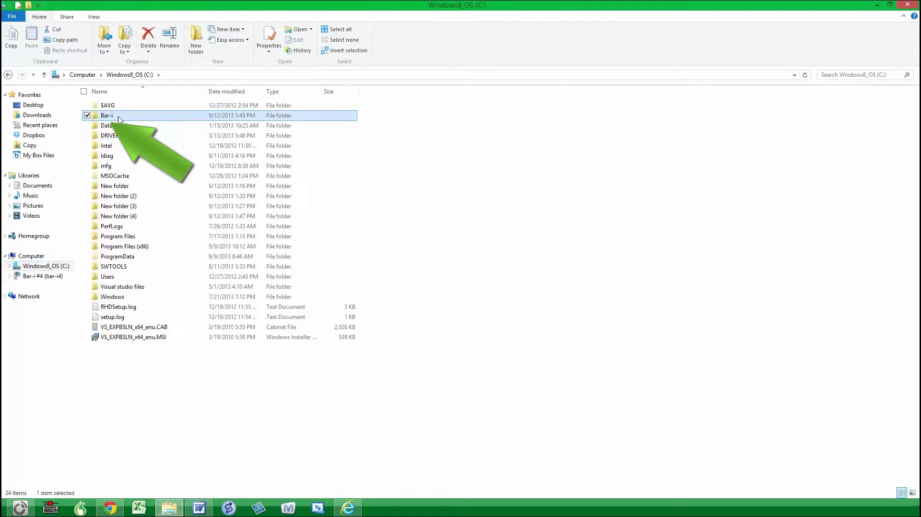
Step: Create a new folder with the default name at the root of the C: drive, and reselect the Bar-i folder
{"action": "right_click", "coordinate": [146, 376]}
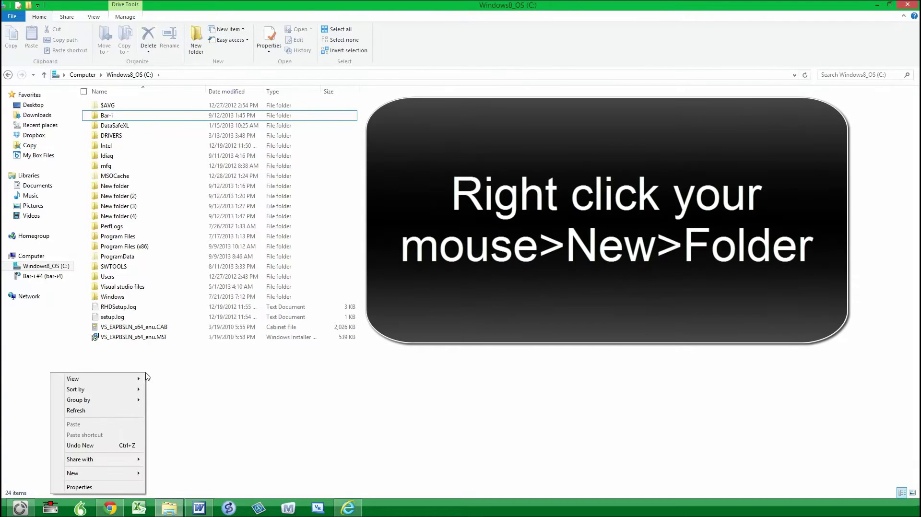
{"action": "mouse_move", "coordinate": [126, 475]}
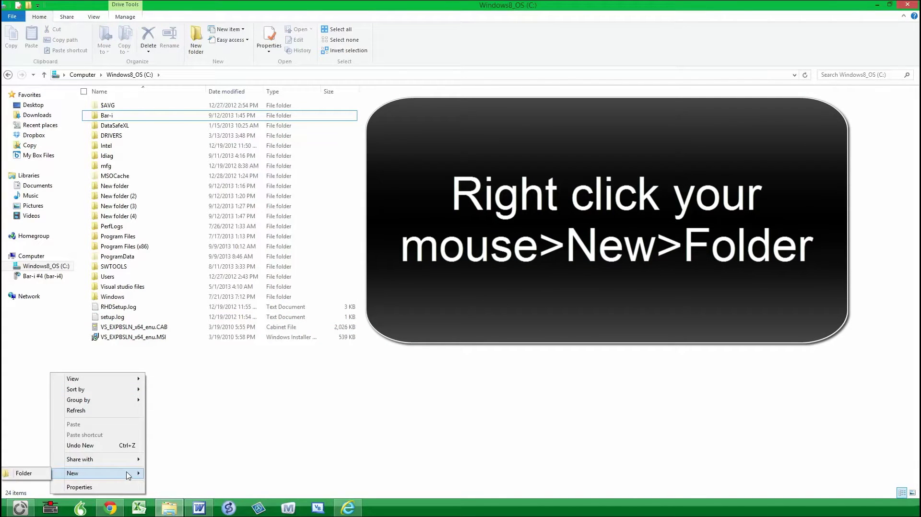
{"action": "left_click", "coordinate": [36, 475]}
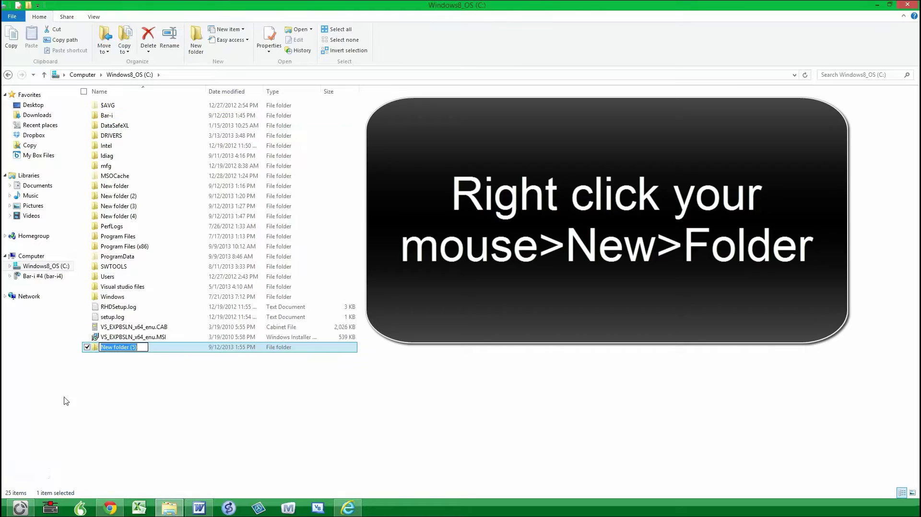
{"action": "left_click", "coordinate": [121, 116]}
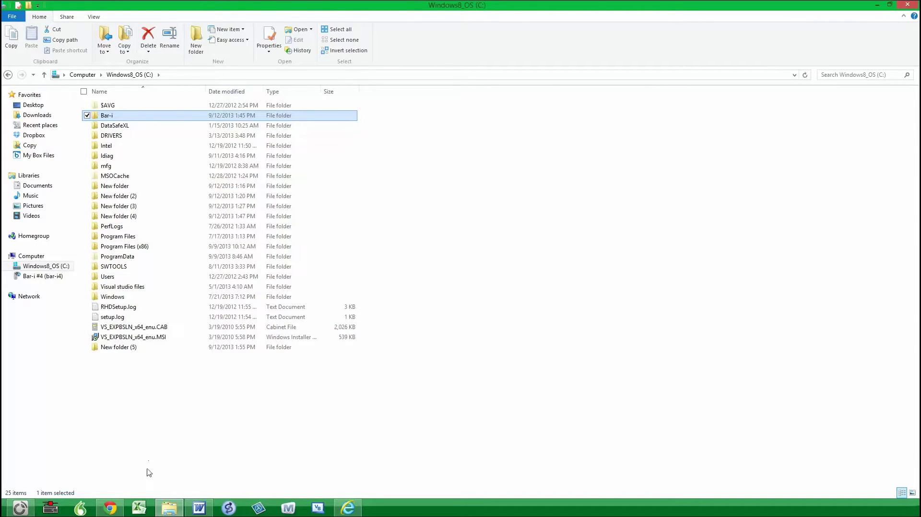
Step: Start Excel and confirm the Trust Center macro settings with all macros enabled and access to the VBA project object model trusted
{"action": "left_click", "coordinate": [140, 508]}
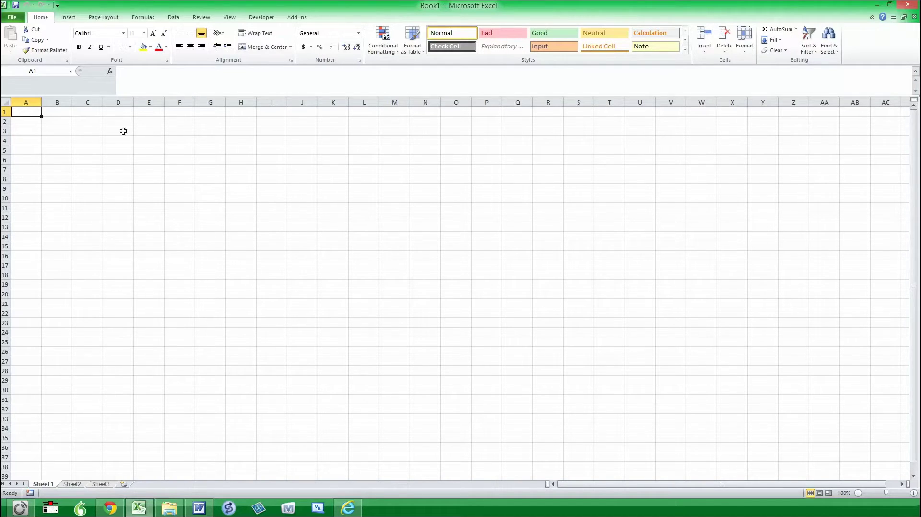
{"action": "left_click", "coordinate": [11, 16]}
{"action": "left_click", "coordinate": [30, 201]}
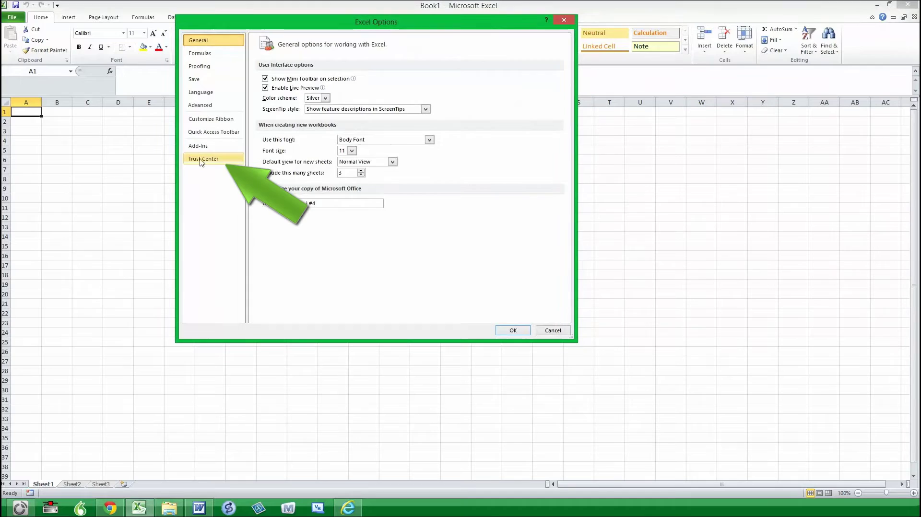
{"action": "left_click", "coordinate": [202, 159]}
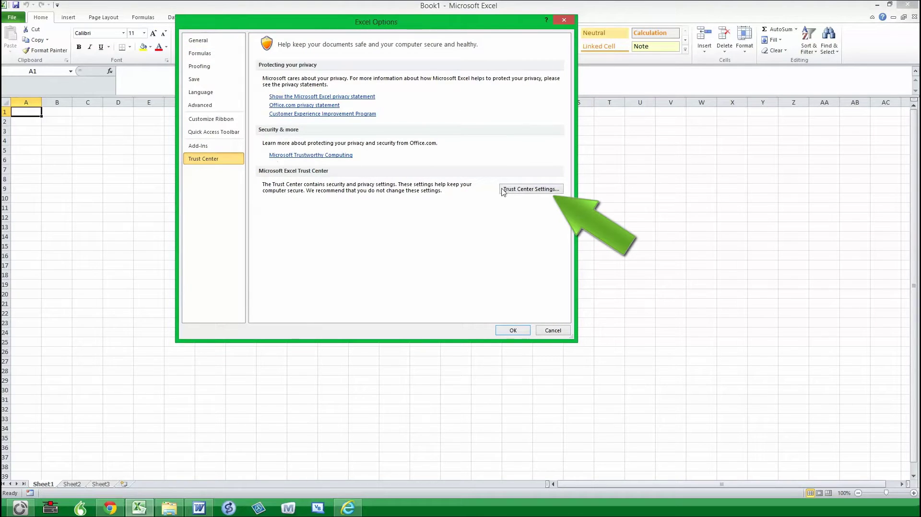
{"action": "left_click", "coordinate": [530, 189]}
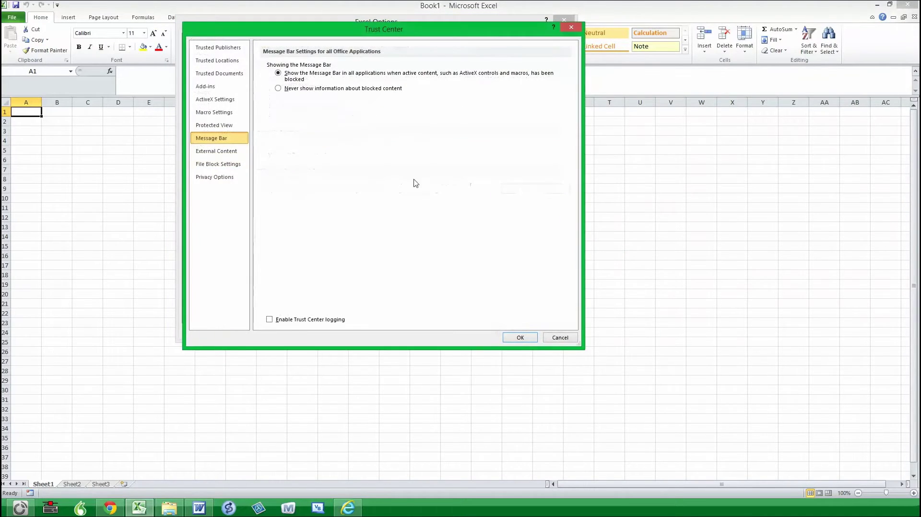
{"action": "left_click", "coordinate": [221, 114]}
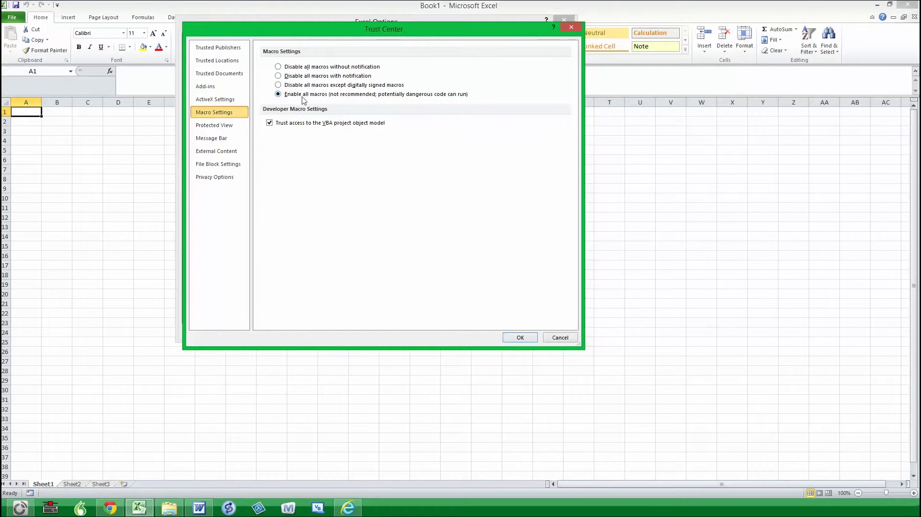
{"action": "left_click", "coordinate": [520, 339]}
{"action": "left_click", "coordinate": [517, 331]}
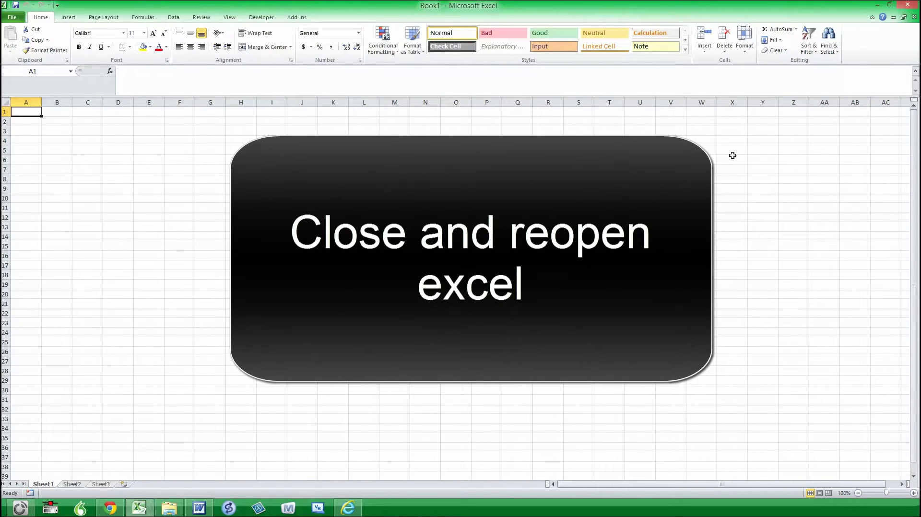
Step: Close Excel and open Bar-i Liquor Inventory Spreadsheet.xlsm from the Bar-i folder on the C: drive
{"action": "left_click", "coordinate": [905, 7]}
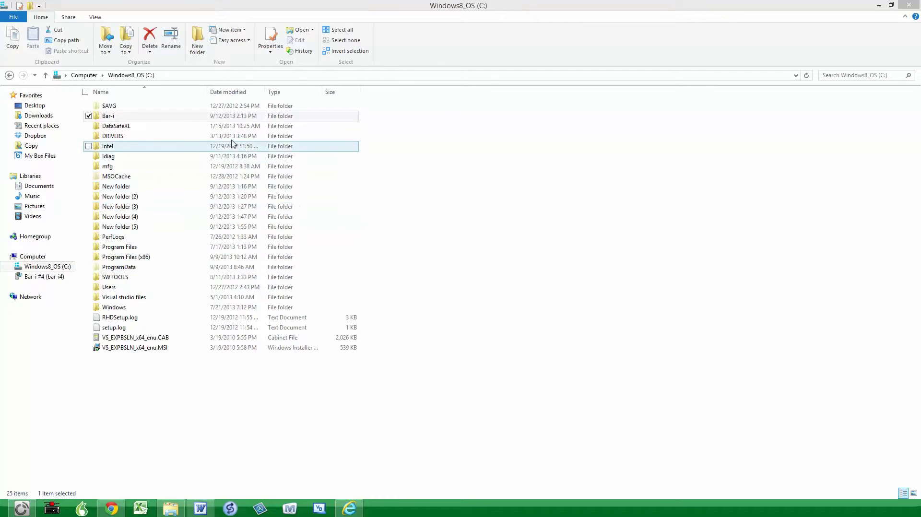
{"action": "double_click", "coordinate": [150, 118]}
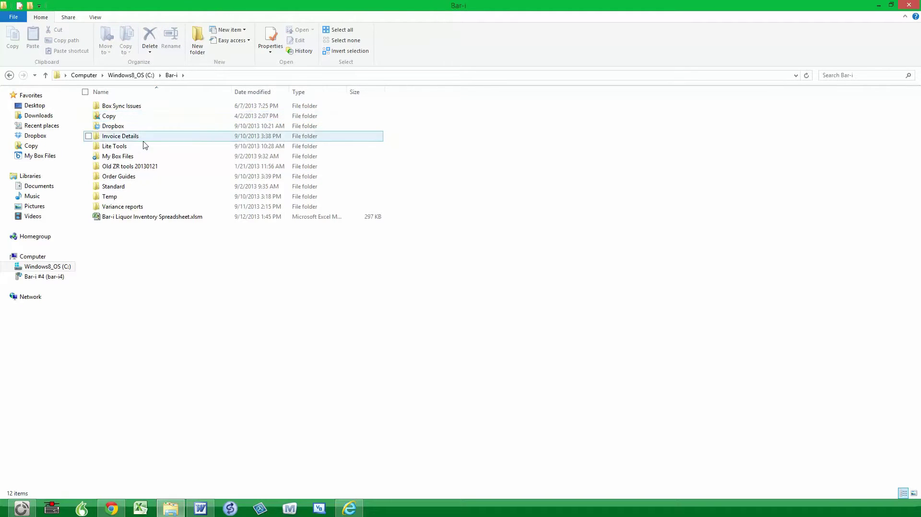
{"action": "double_click", "coordinate": [156, 219]}
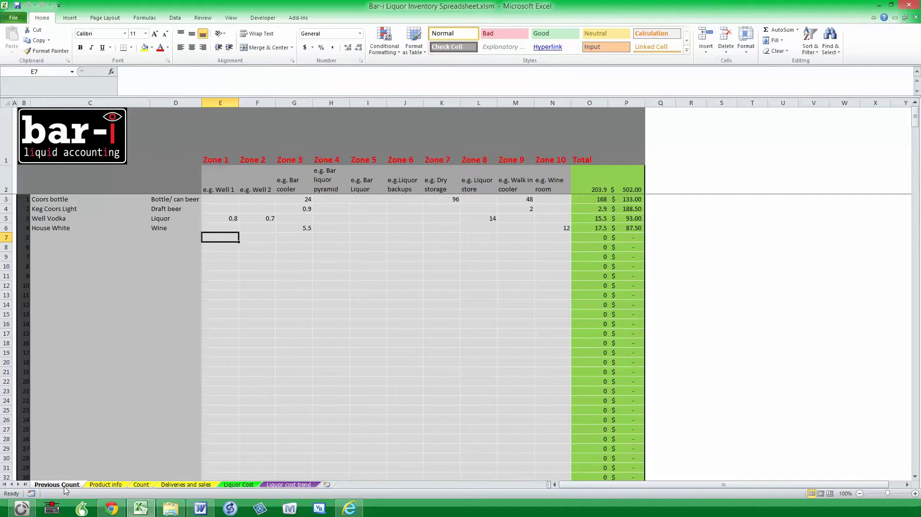
Step: Show the Product info sheet and examine the product name column and the Coors bottle row's category, price and pack size
{"action": "left_click", "coordinate": [104, 486]}
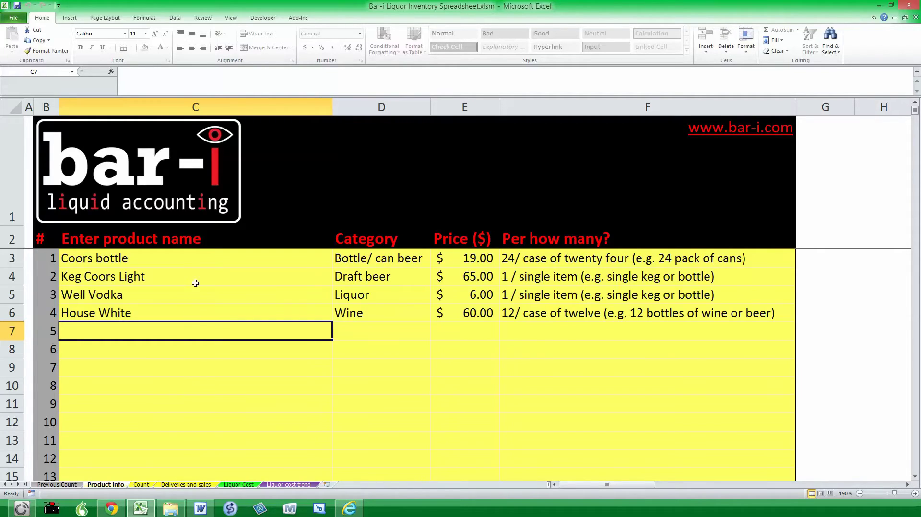
{"action": "left_click_drag", "start_coordinate": [198, 257], "coordinate": [197, 404]}
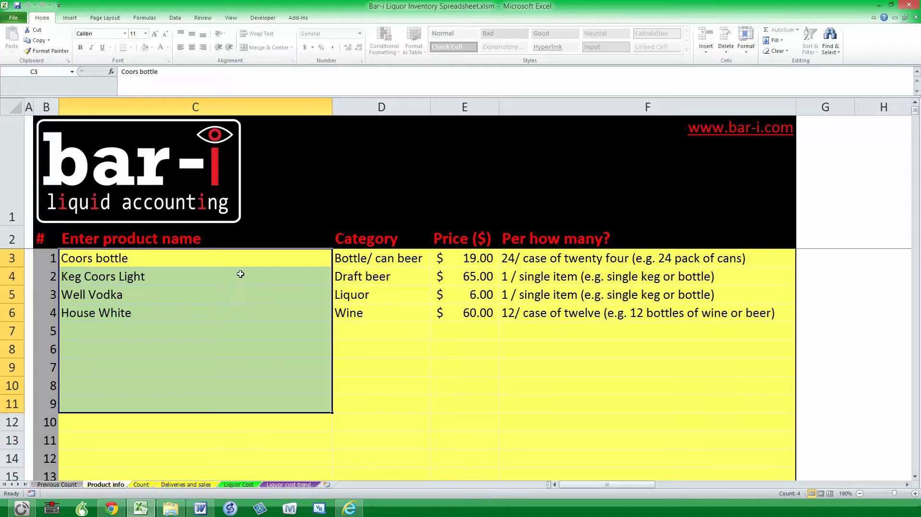
{"action": "left_click", "coordinate": [265, 260]}
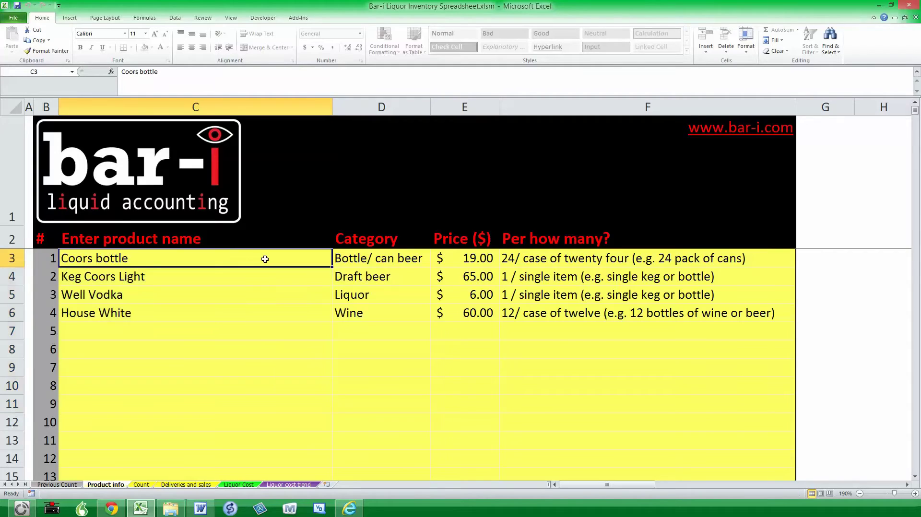
{"action": "left_click", "coordinate": [399, 263]}
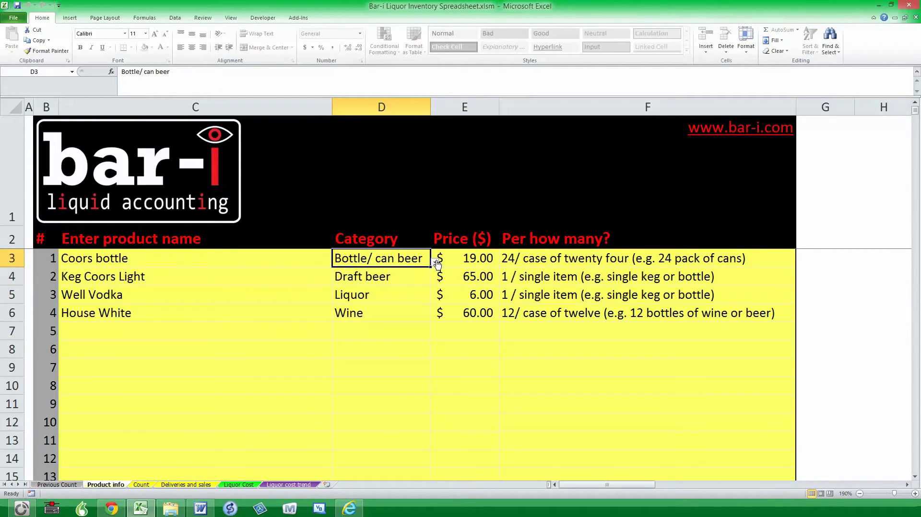
{"action": "left_click", "coordinate": [452, 260]}
{"action": "left_click", "coordinate": [528, 262]}
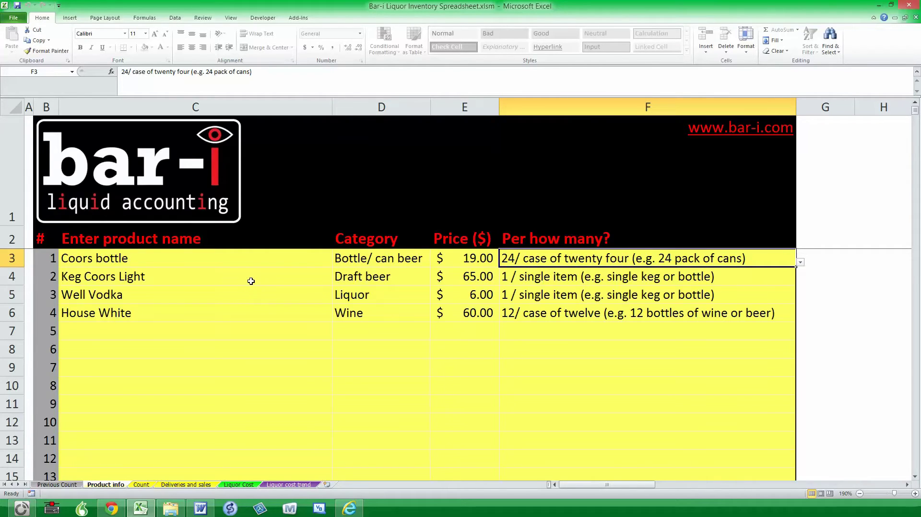
Step: Examine the Keg Coors Light, Well Vodka and House White rows, including the choices offered for category and pack size
{"action": "left_click", "coordinate": [250, 281]}
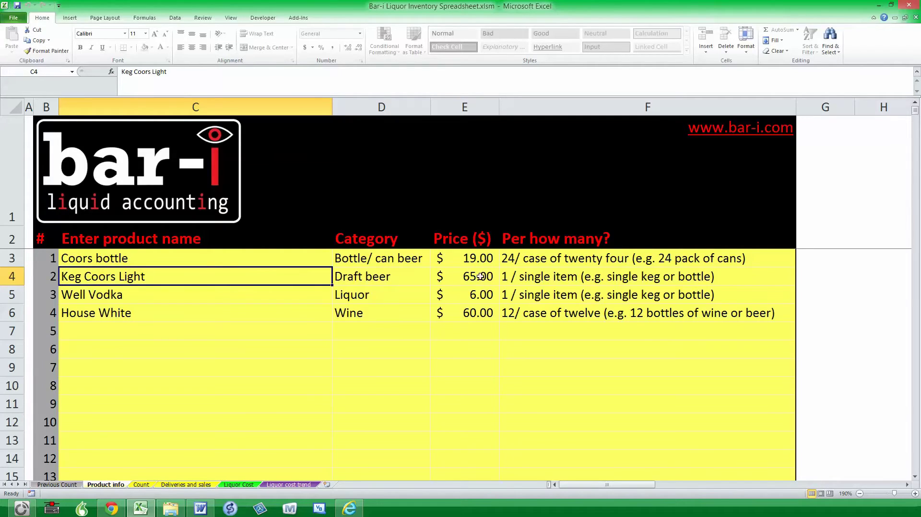
{"action": "left_click", "coordinate": [523, 276]}
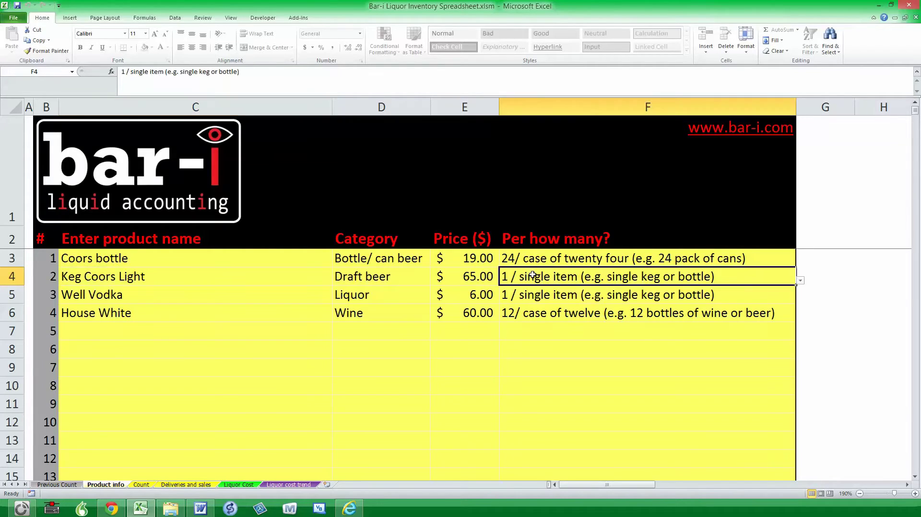
{"action": "left_click", "coordinate": [800, 281]}
{"action": "left_click", "coordinate": [801, 282]}
{"action": "left_click", "coordinate": [401, 299]}
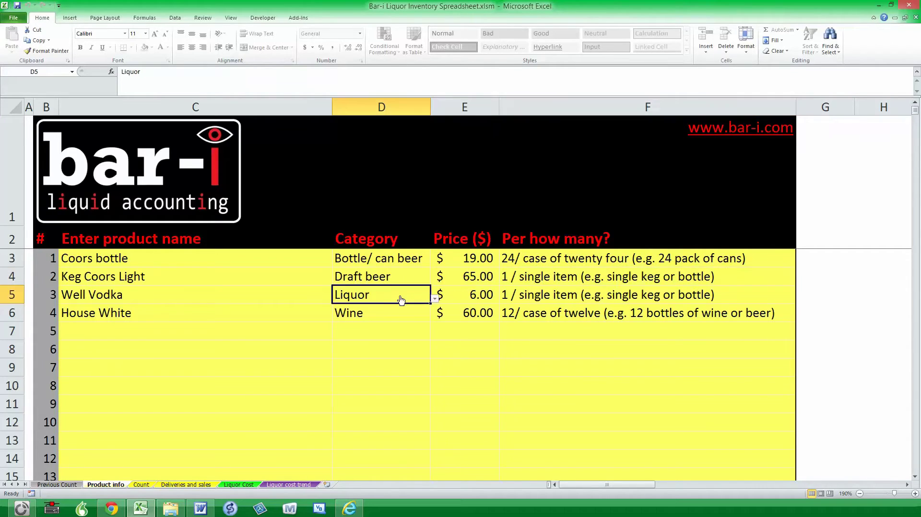
{"action": "left_click", "coordinate": [435, 299]}
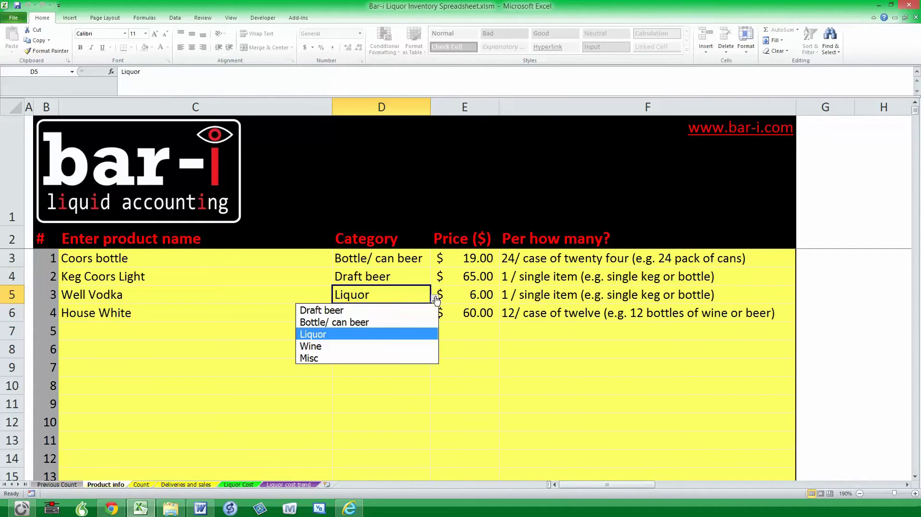
{"action": "left_click", "coordinate": [422, 334]}
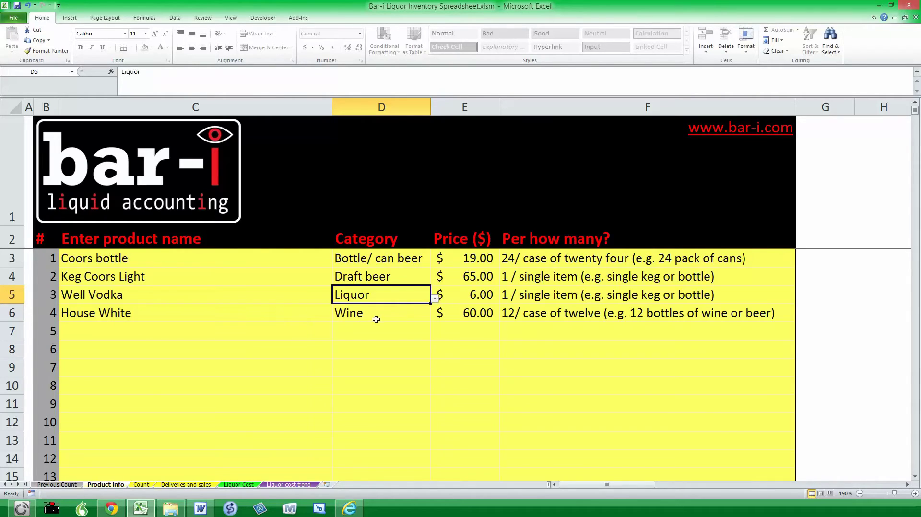
{"action": "left_click", "coordinate": [469, 314]}
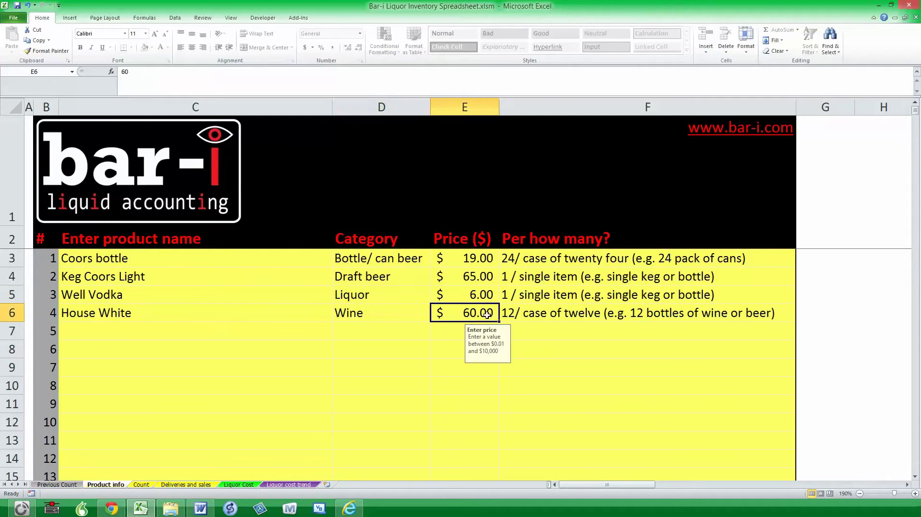
{"action": "left_click", "coordinate": [535, 318]}
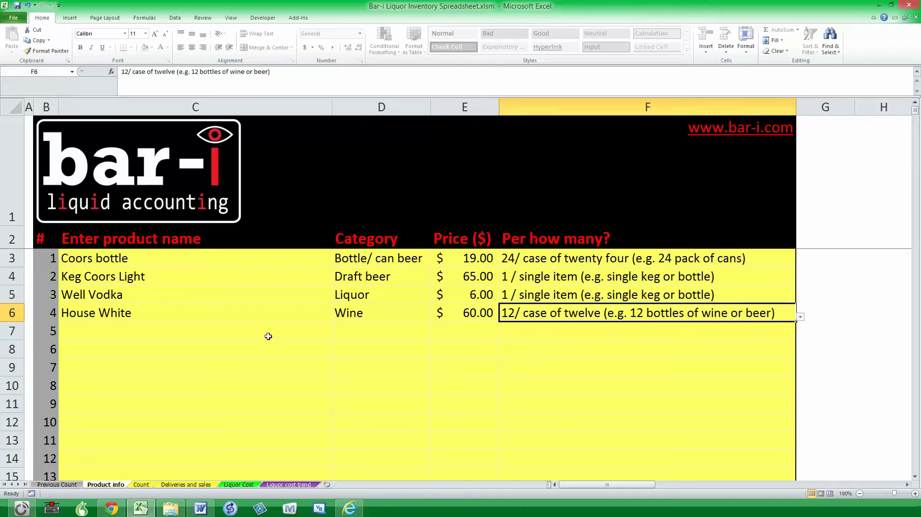
Step: Add Grenadine as product 5 in row 7 and assign it the category Misc
{"action": "left_click", "coordinate": [214, 334]}
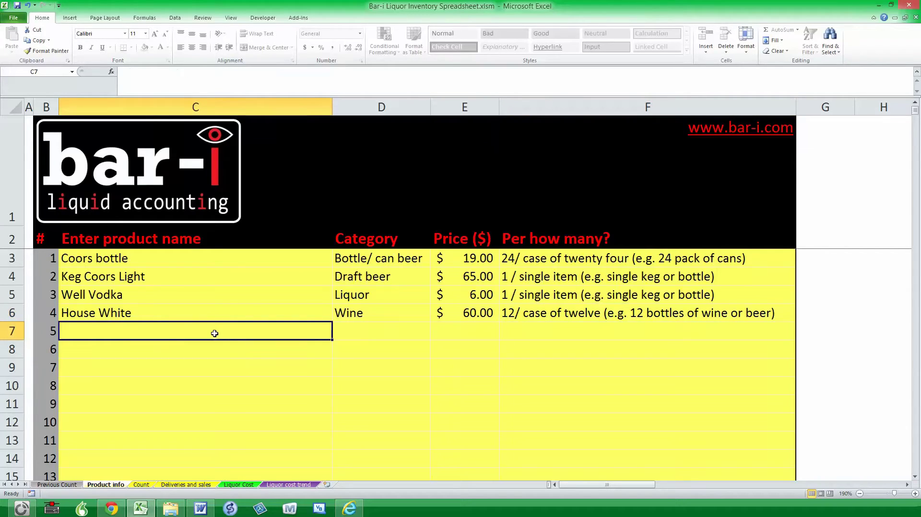
{"action": "type", "text": "Fr"}
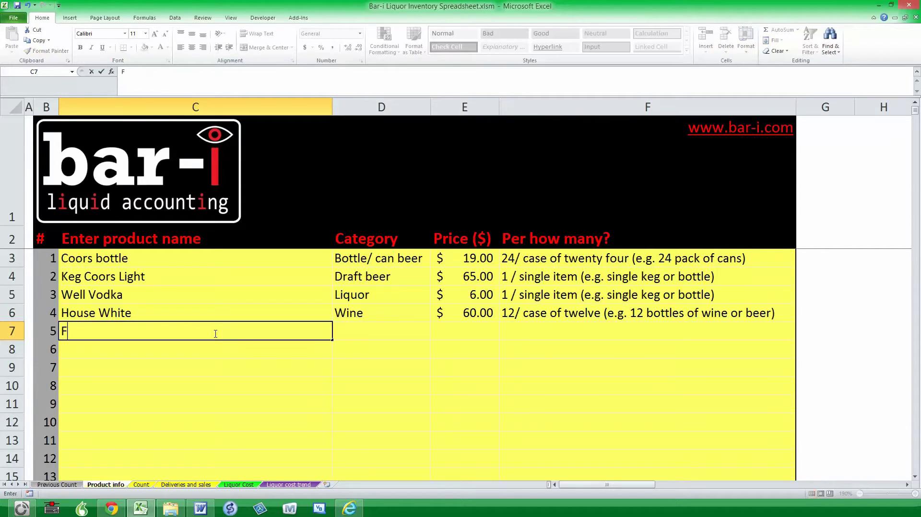
{"action": "key", "text": "BackSpace"}
{"action": "key", "text": "BackSpace"}
{"action": "type", "text": "Grenadine"}
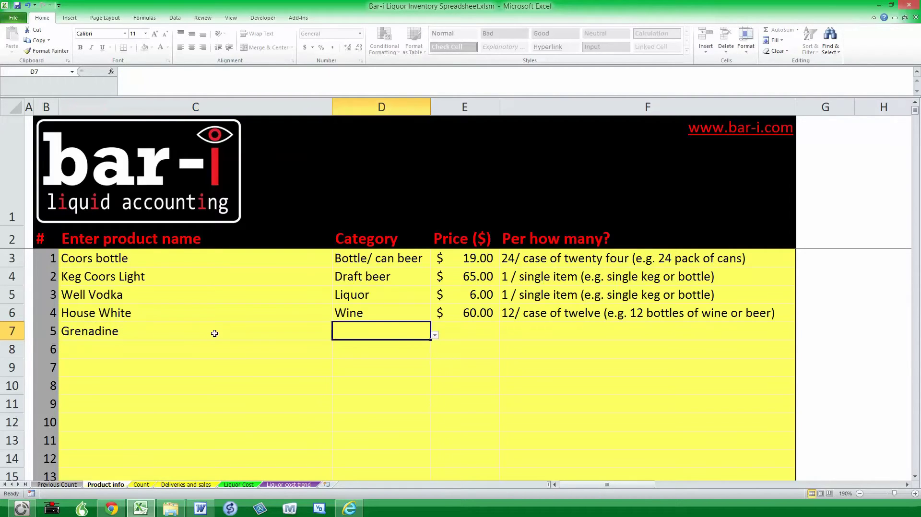
{"action": "left_click", "coordinate": [435, 336]}
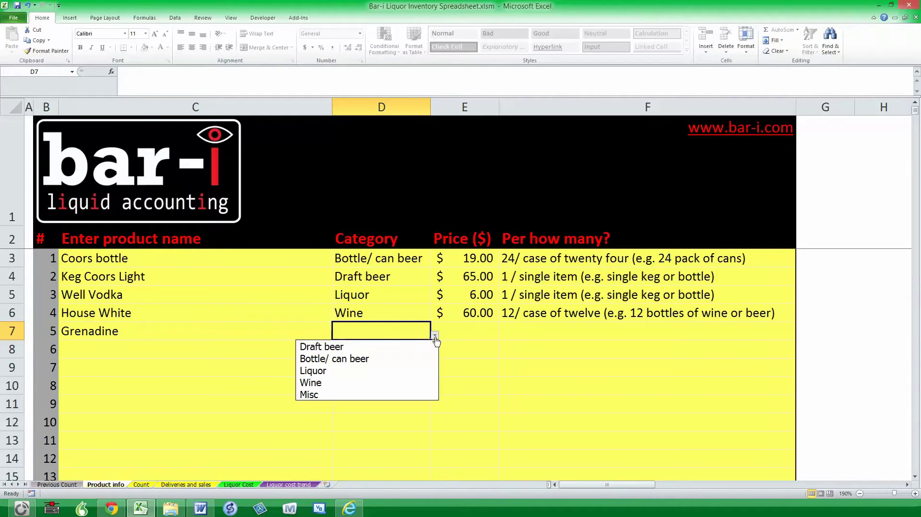
{"action": "left_click", "coordinate": [414, 394]}
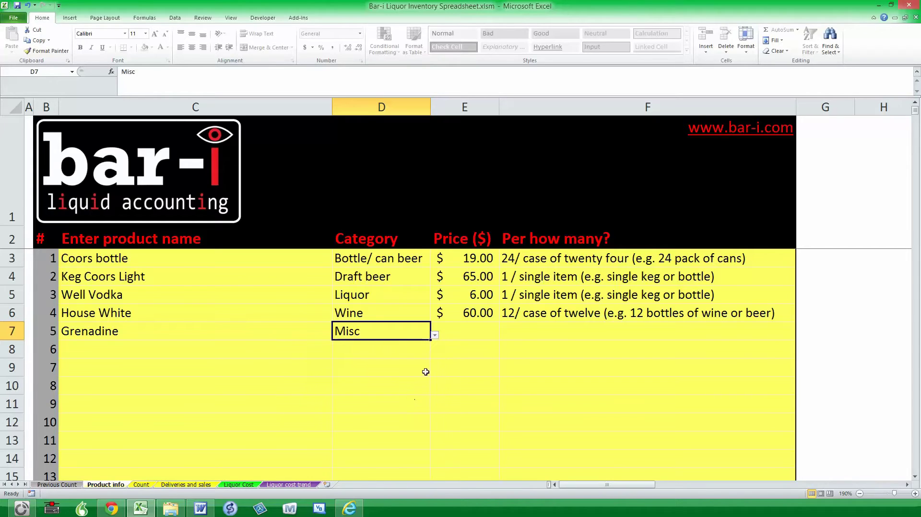
Step: Set Grenadine's price to $5.00 and its quantity basis to 1 / single item (e.g. single keg or bottle)
{"action": "left_click", "coordinate": [474, 324]}
{"action": "type", "text": "5"}
{"action": "key", "text": "Tab"}
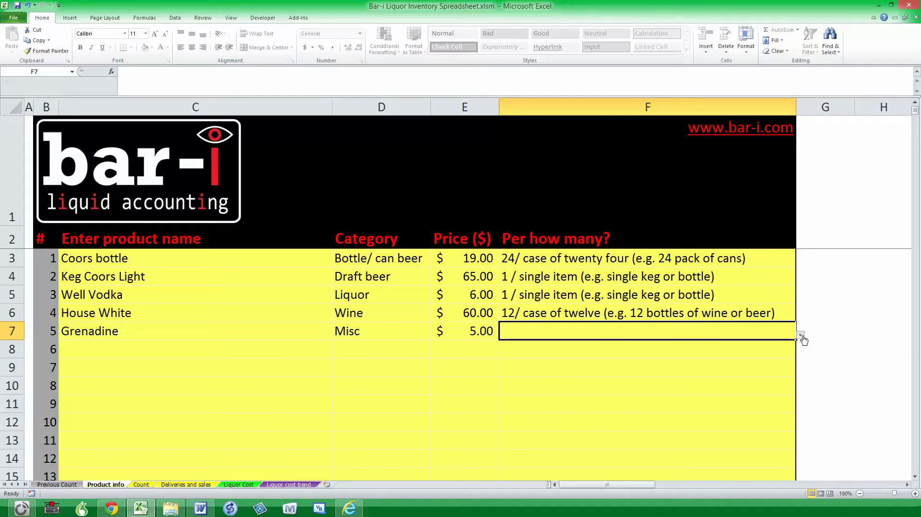
{"action": "left_click", "coordinate": [800, 335]}
{"action": "left_click", "coordinate": [757, 349]}
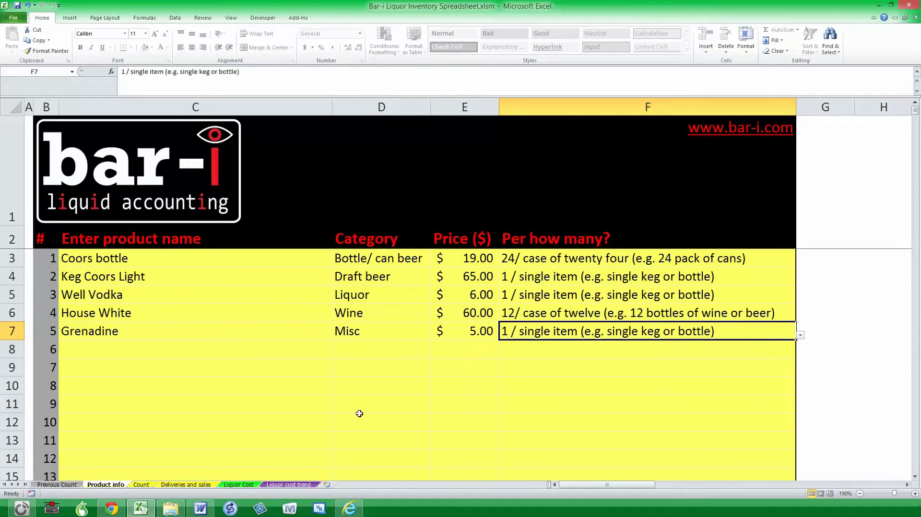
Step: Show the Count sheet and examine the product and category columns and the Zone 1 to Zone 10 location names
{"action": "left_click", "coordinate": [141, 485]}
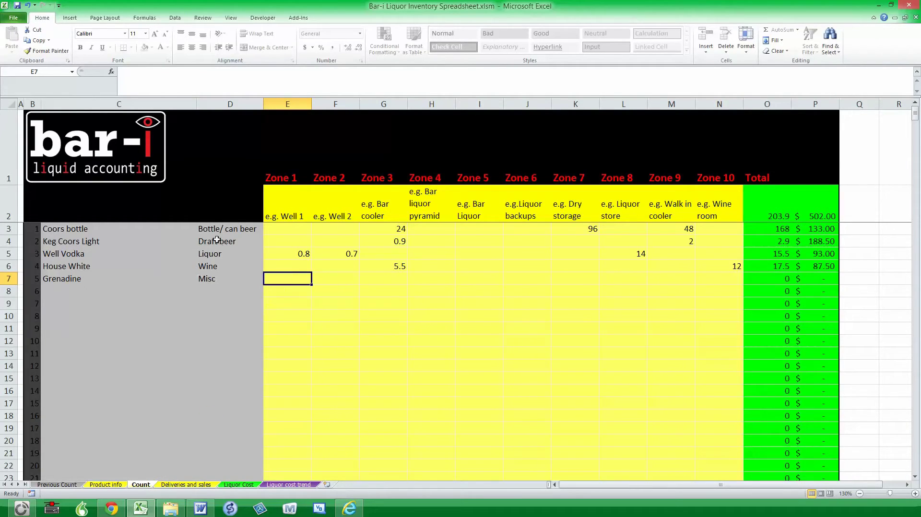
{"action": "left_click_drag", "start_coordinate": [82, 228], "coordinate": [237, 283]}
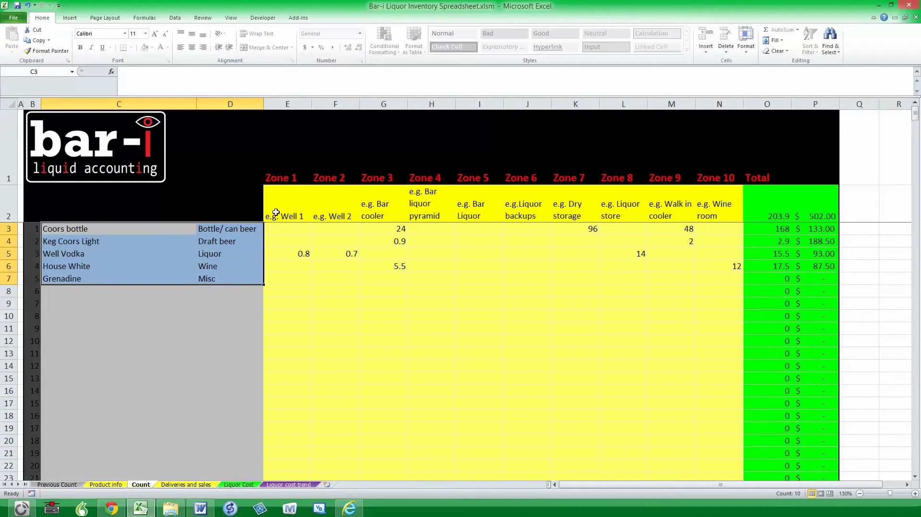
{"action": "left_click", "coordinate": [286, 198]}
{"action": "left_click_drag", "start_coordinate": [285, 198], "coordinate": [719, 207]}
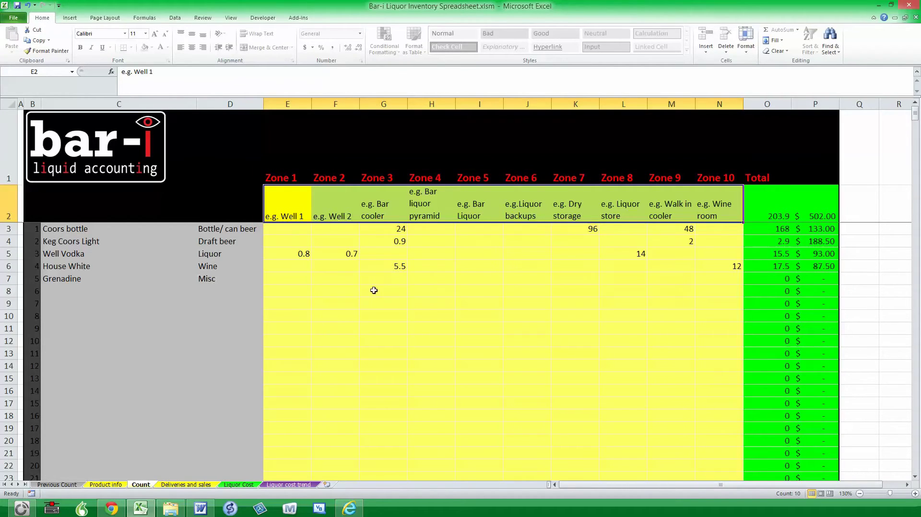
Step: Enter Grenadine's counts as 0.5 in Zone 1 and 11 in Zone 7, and check its total quantity and value
{"action": "left_click", "coordinate": [303, 281]}
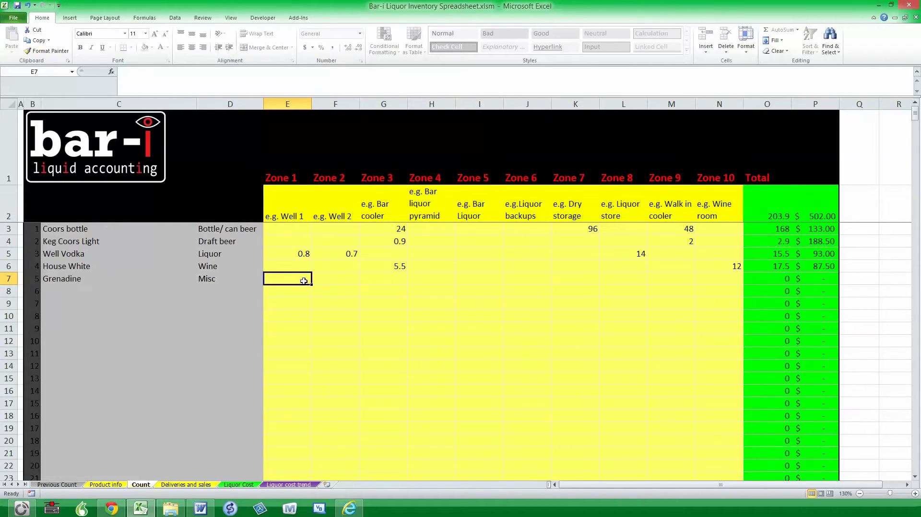
{"action": "type", "text": "0.5"}
{"action": "key", "text": "Tab"}
{"action": "key", "text": "Tab"}
{"action": "key", "text": "Tab"}
{"action": "key", "text": "Tab"}
{"action": "key", "text": "Tab"}
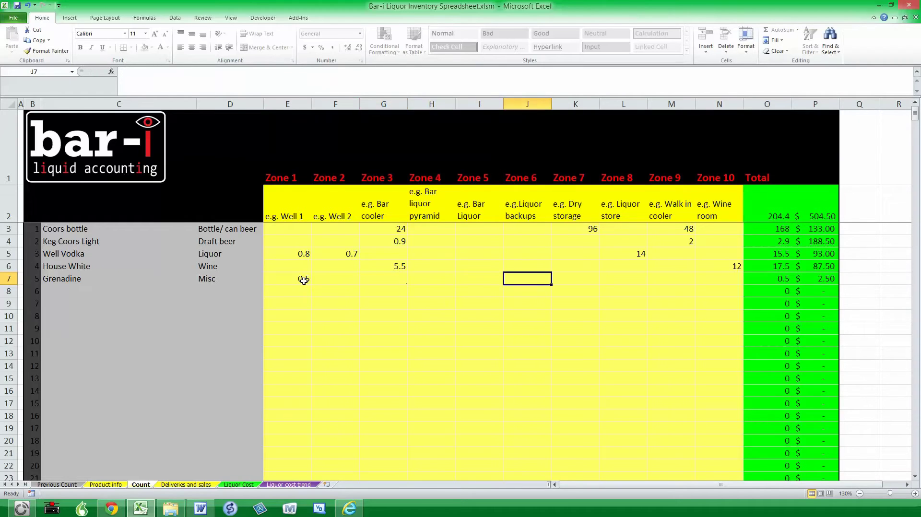
{"action": "key", "text": "Tab"}
{"action": "key", "text": "Tab"}
{"action": "key", "text": "shift+Tab"}
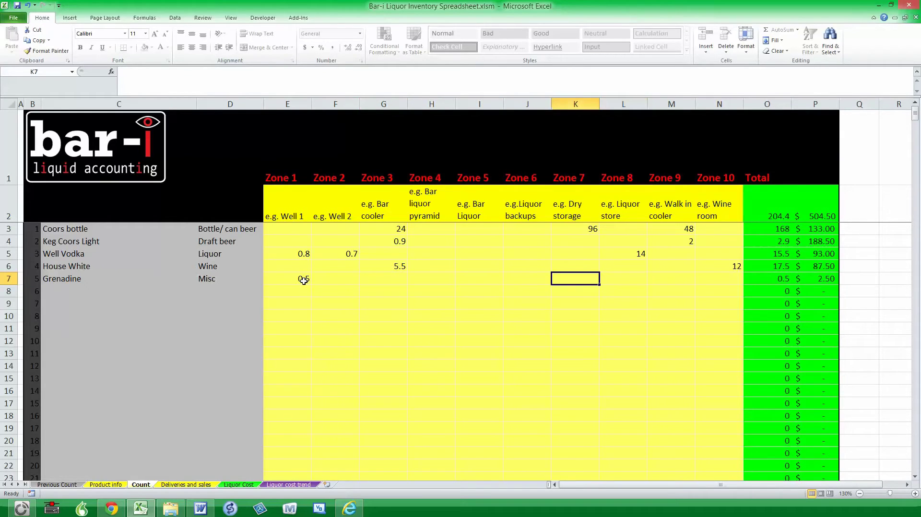
{"action": "type", "text": "11"}
{"action": "key", "text": "Return"}
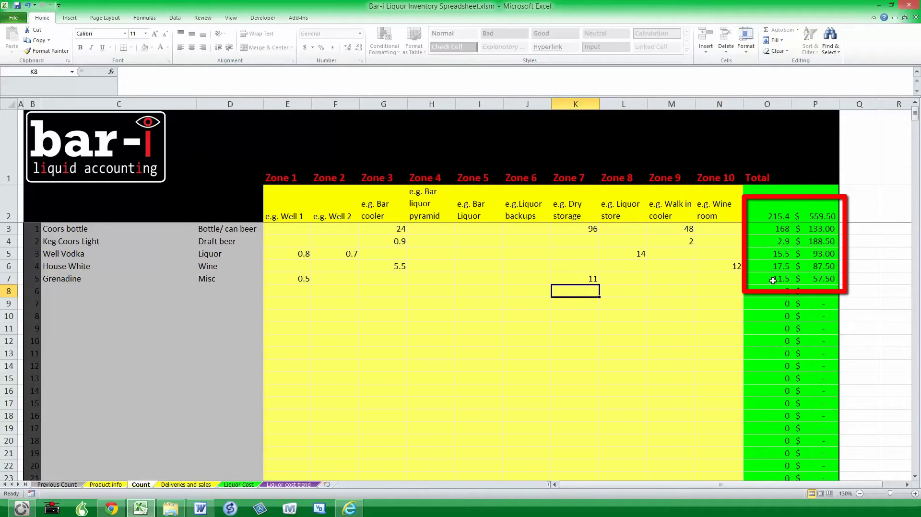
{"action": "left_click", "coordinate": [788, 283]}
{"action": "left_click", "coordinate": [816, 283]}
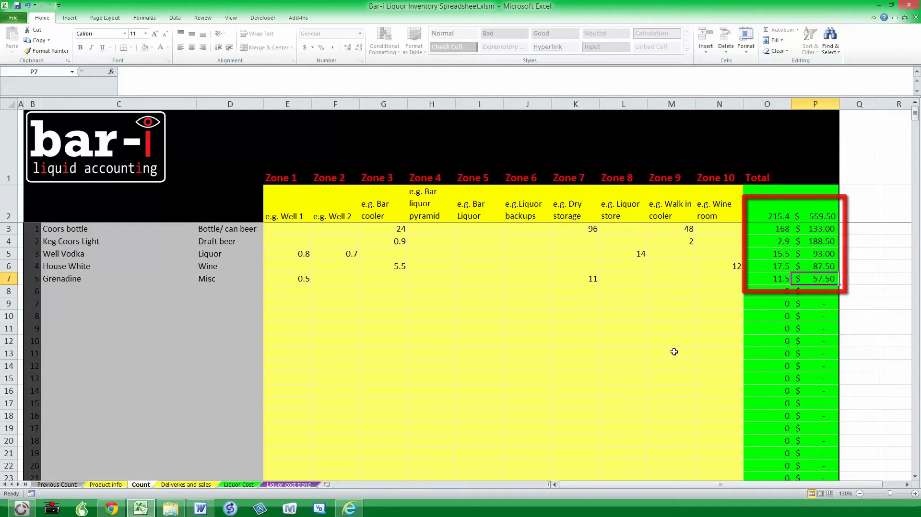
Step: On the Deliveries and sales sheet, enter Wine deliveries of 300 and Wine sales of 950 for the period
{"action": "left_click", "coordinate": [191, 485]}
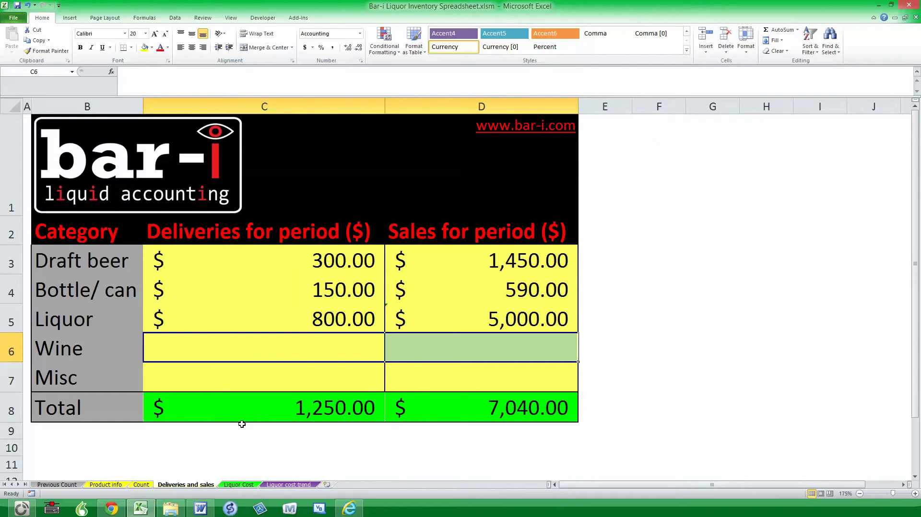
{"action": "left_click", "coordinate": [289, 343]}
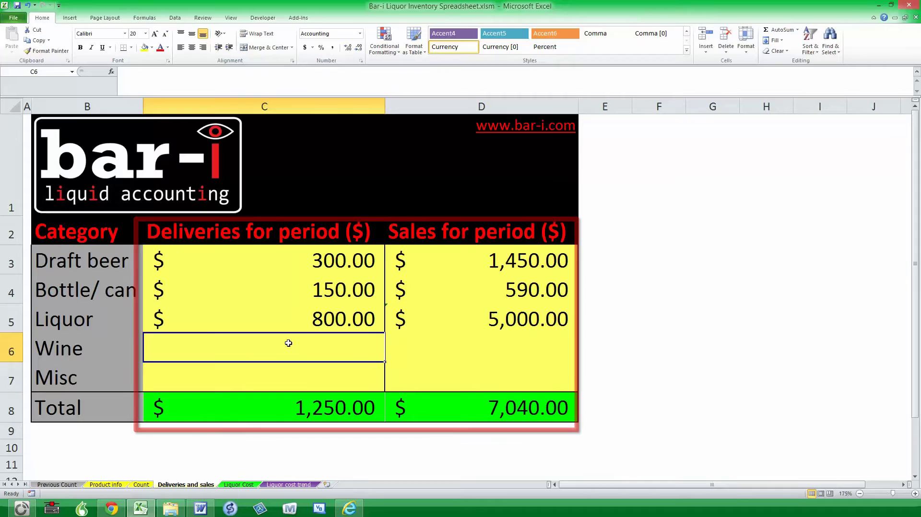
{"action": "type", "text": "300"}
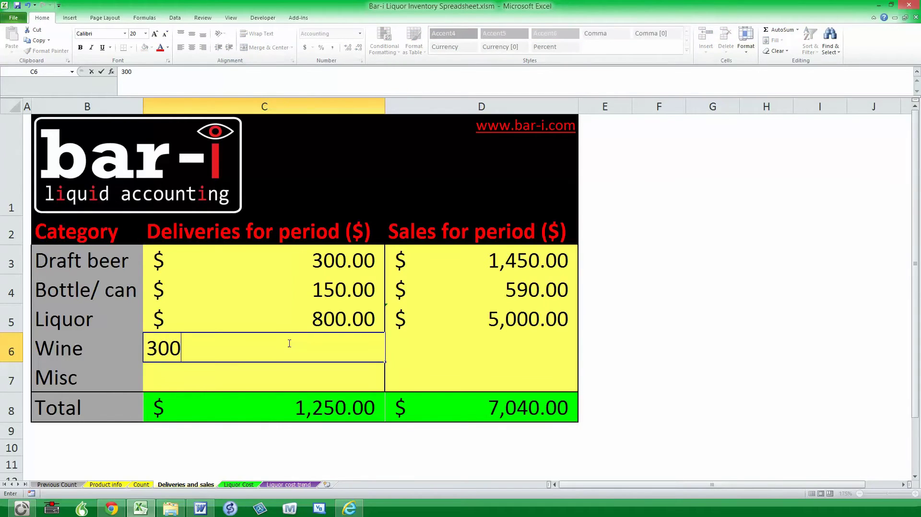
{"action": "key", "text": "Tab"}
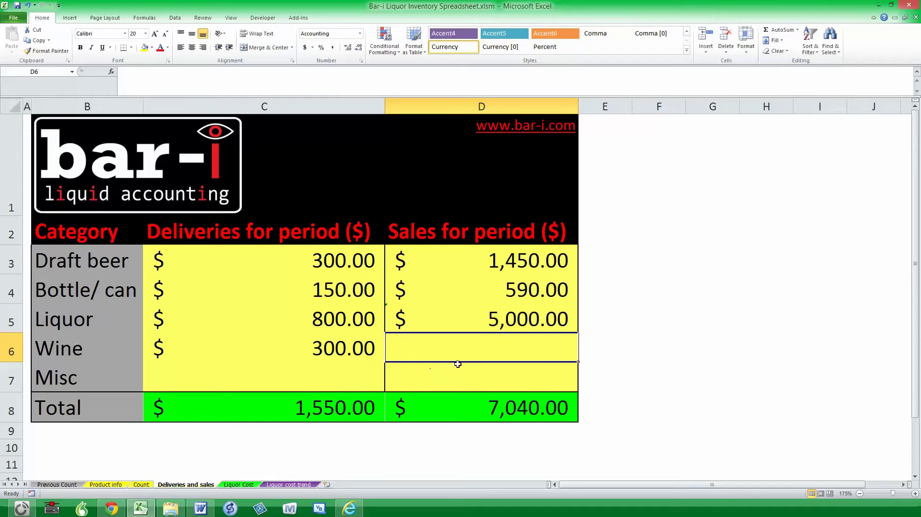
{"action": "type", "text": "950"}
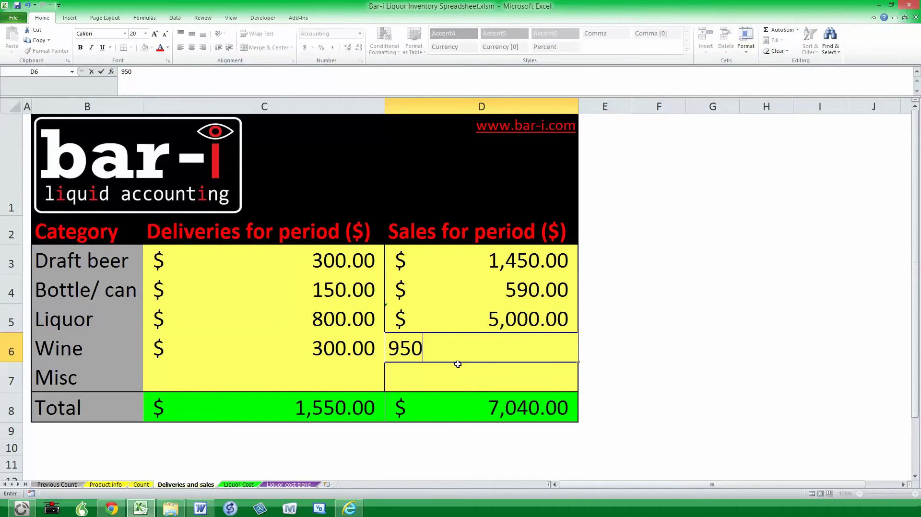
{"action": "key", "text": "Return"}
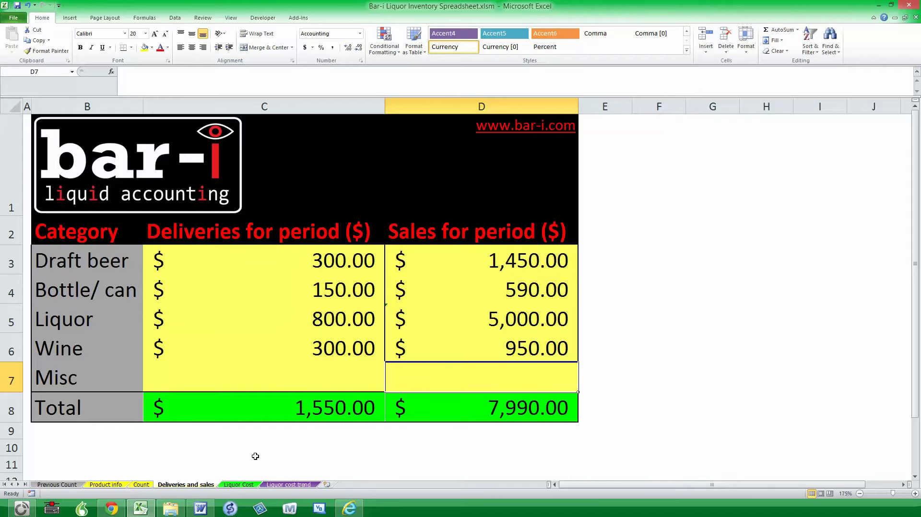
Step: On the Liquor Cost sheet, enter 9/9 as the period date in the heading cell above the cost percentages
{"action": "left_click", "coordinate": [239, 485]}
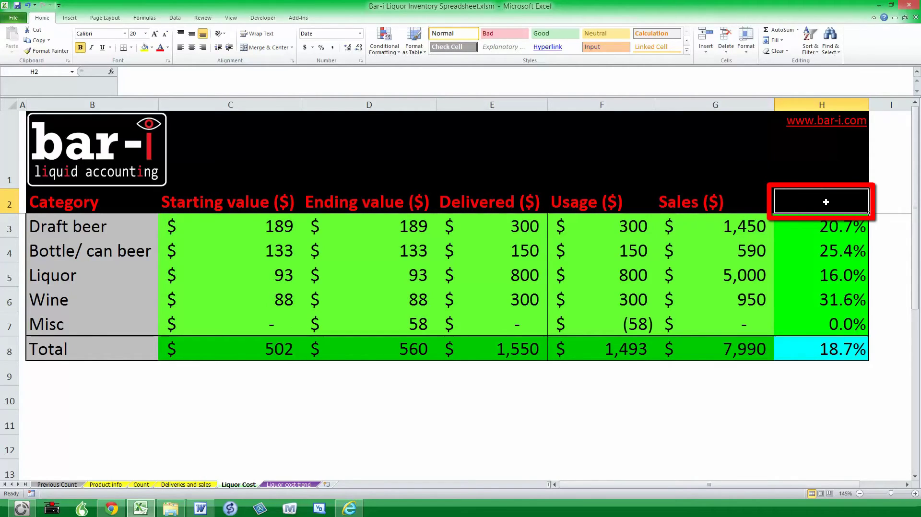
{"action": "type", "text": "9/9"}
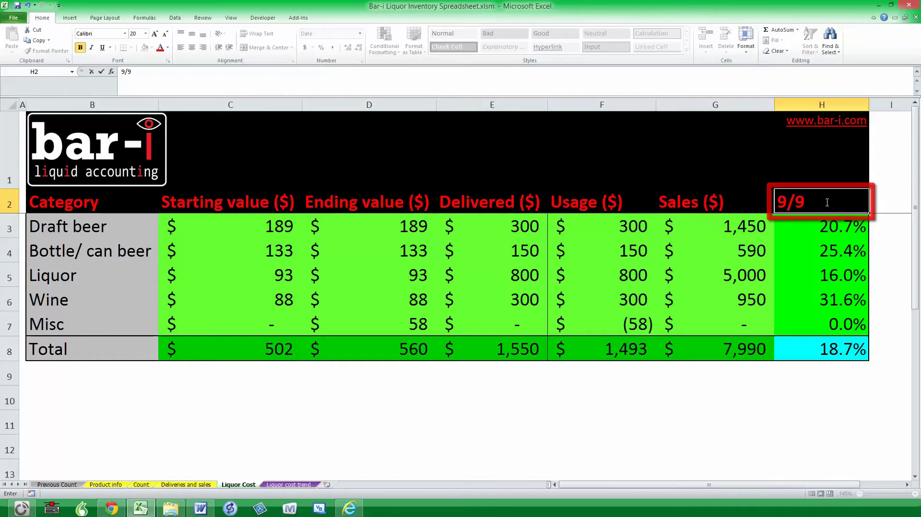
{"action": "key", "text": "Return"}
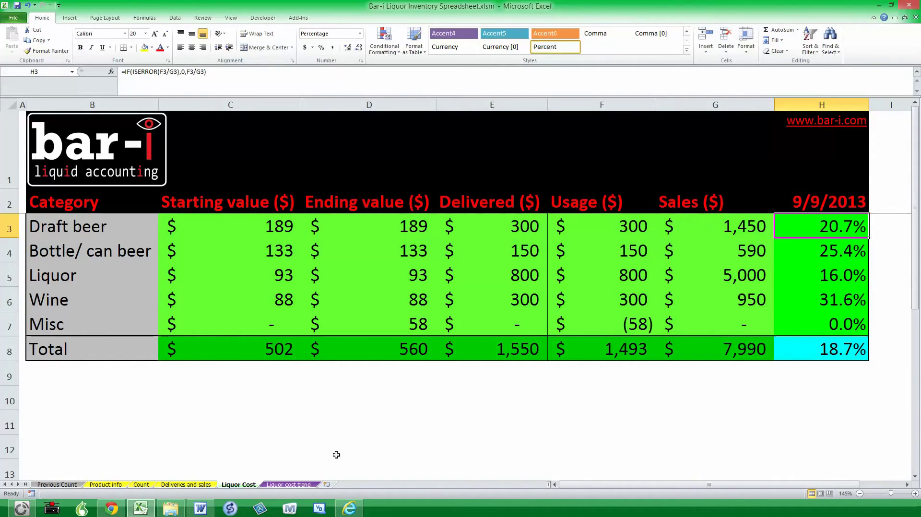
Step: Review the Liquor cost trend and Liquor Cost sheets, and roll the workbook over to a new inventory period with cycle end date 9/16
{"action": "left_click", "coordinate": [293, 485]}
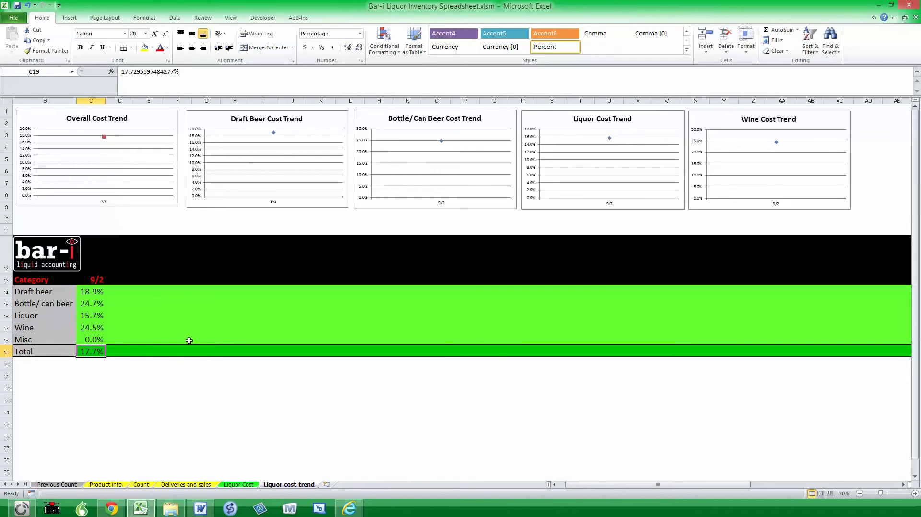
{"action": "left_click", "coordinate": [250, 485]}
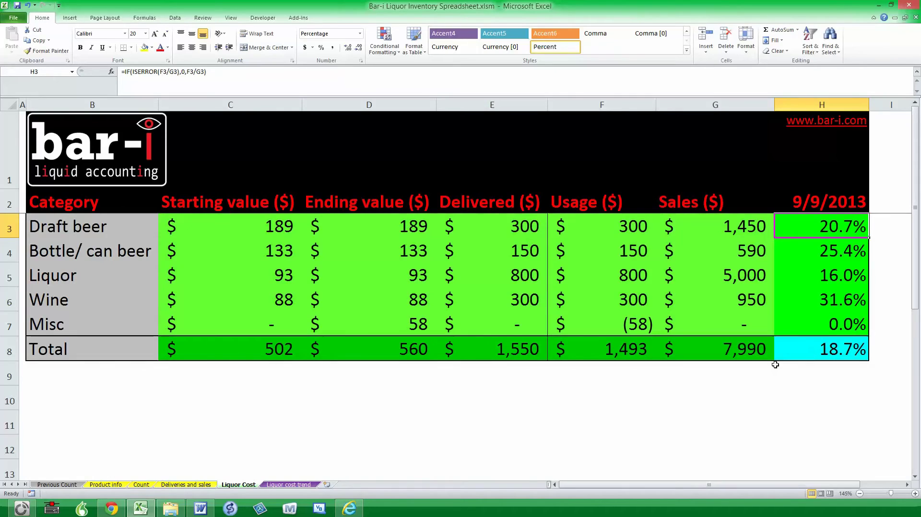
{"action": "left_click", "coordinate": [299, 486]}
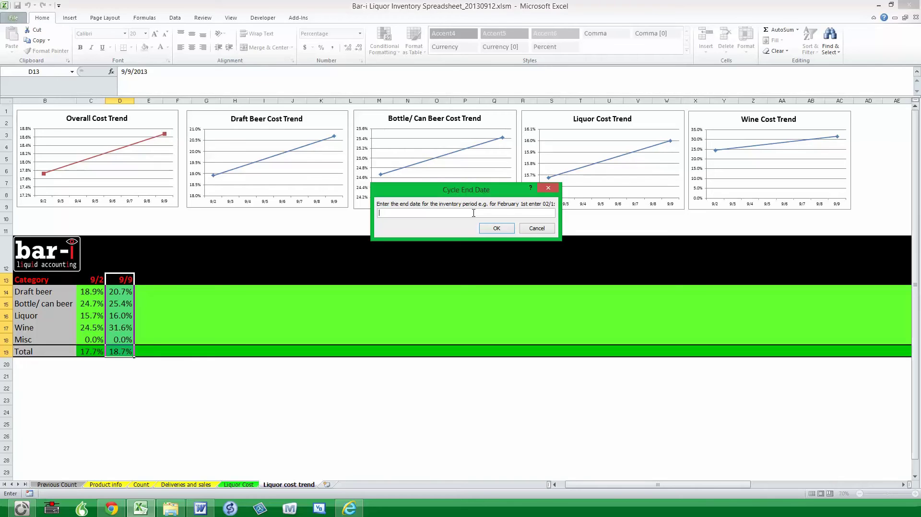
{"action": "type", "text": "9/16"}
{"action": "left_click", "coordinate": [507, 233]}
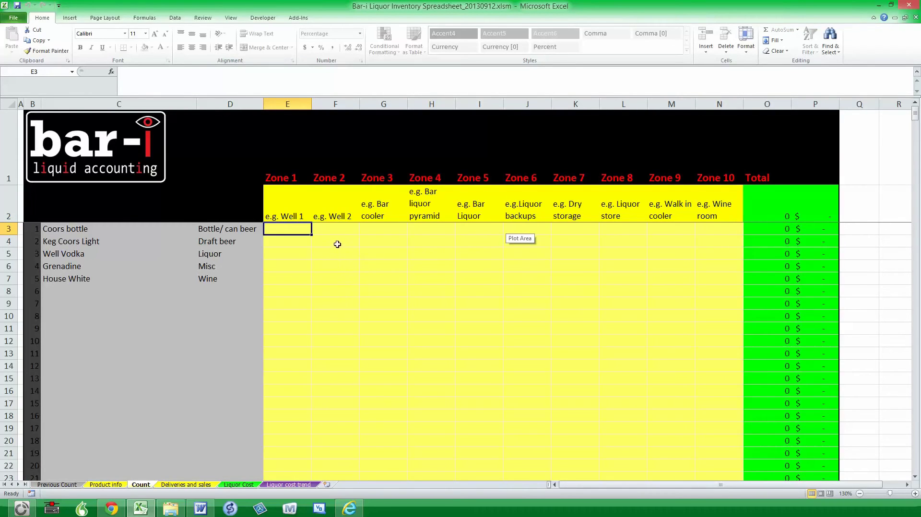
Step: Examine the rolled-over Previous Count, Product info, Deliveries and sales, Liquor Cost and Liquor cost trend sheets
{"action": "left_click", "coordinate": [61, 486]}
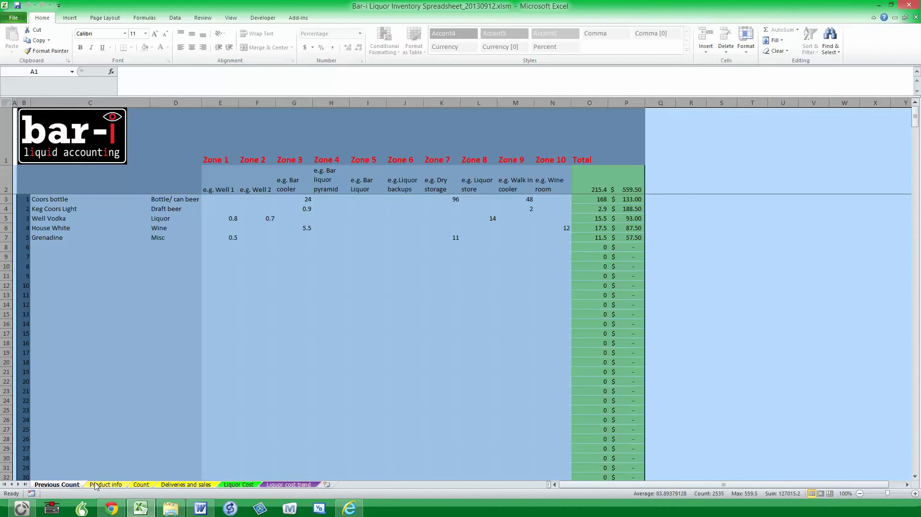
{"action": "left_click", "coordinate": [100, 485]}
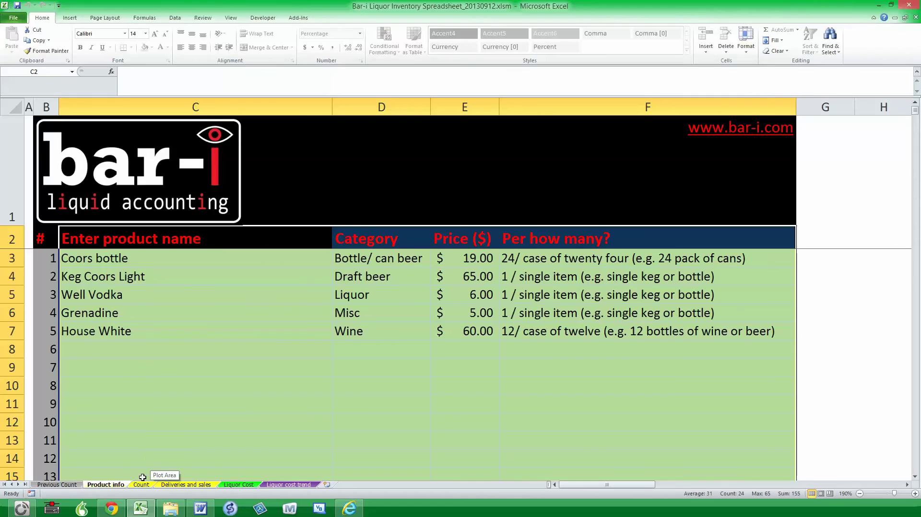
{"action": "left_click", "coordinate": [173, 486]}
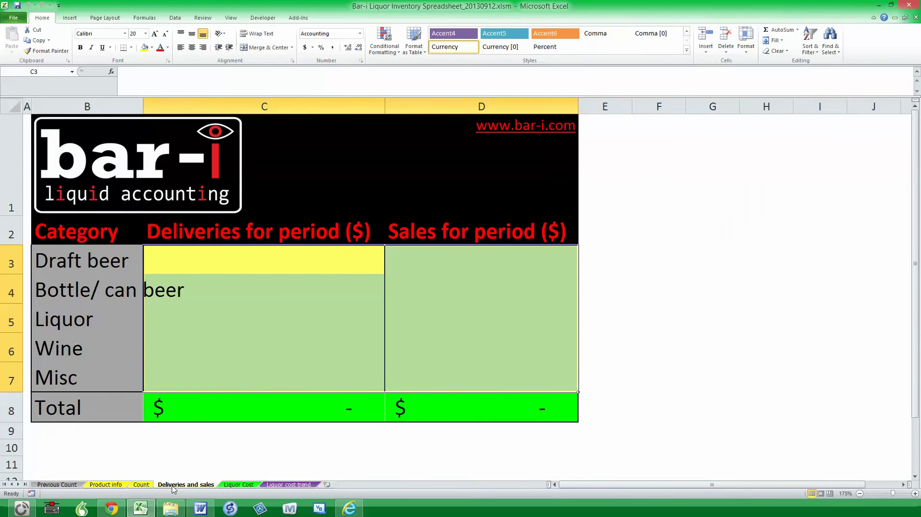
{"action": "left_click", "coordinate": [239, 485]}
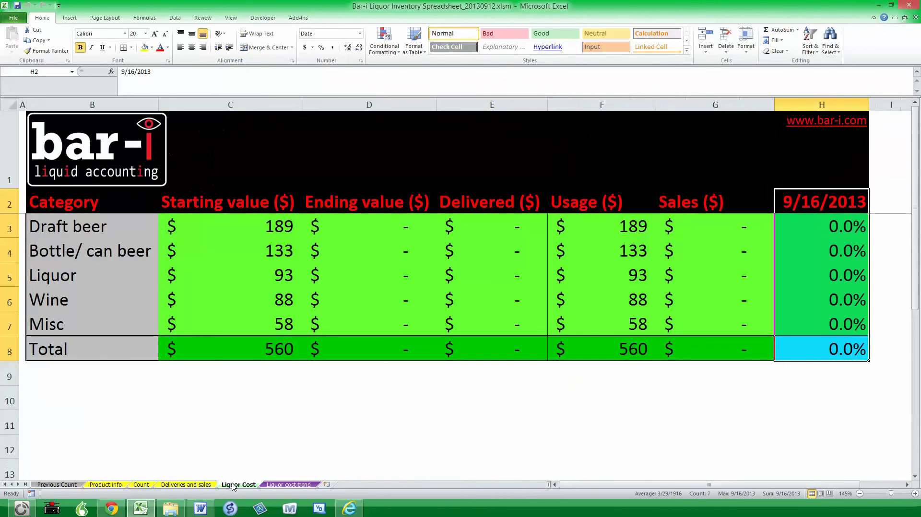
{"action": "left_click", "coordinate": [271, 485]}
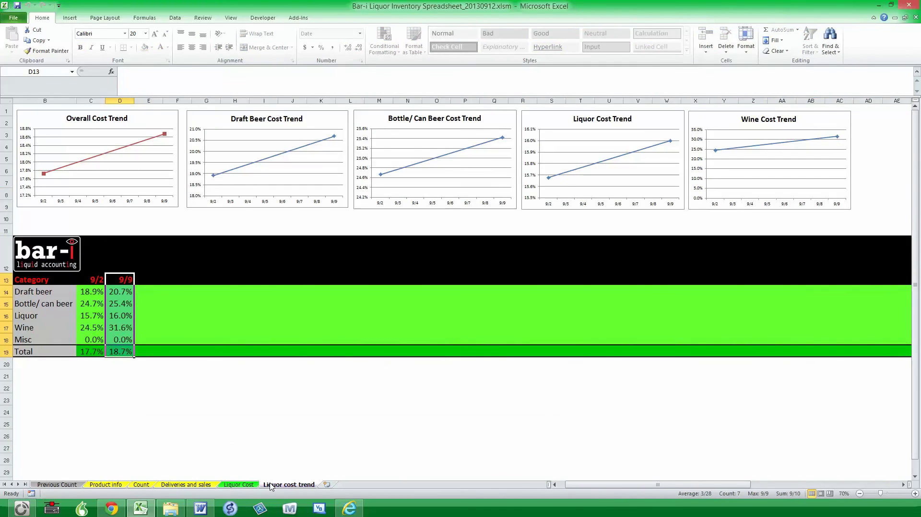